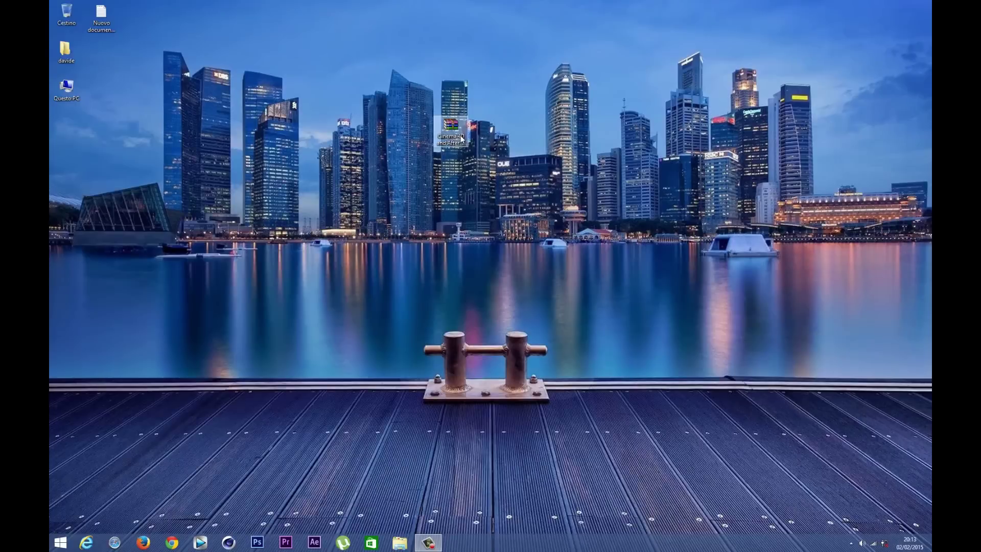
# Extract the Cinema 4D and After Effects intro template archive onto the desktop
pyautogui.rightClick(442, 206)
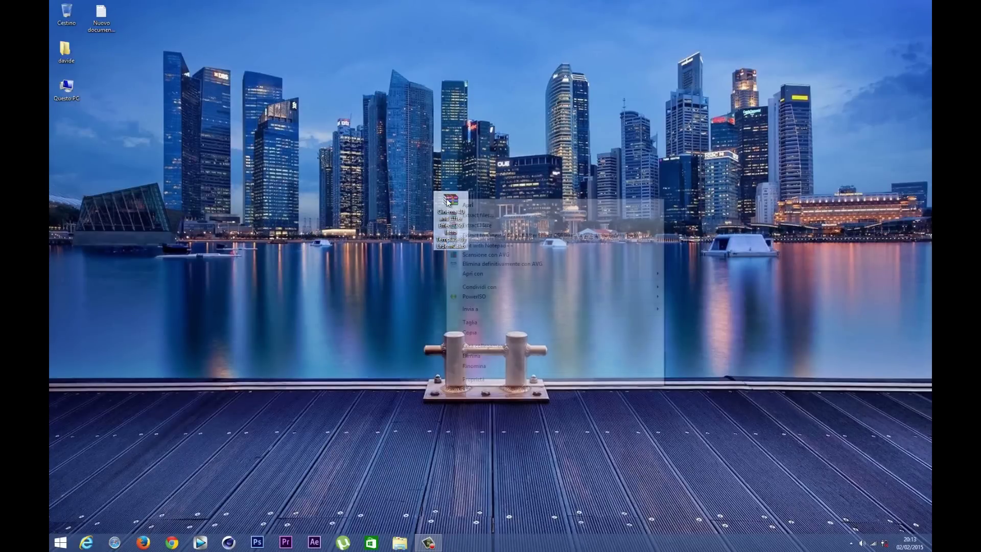
pyautogui.click(450, 221)
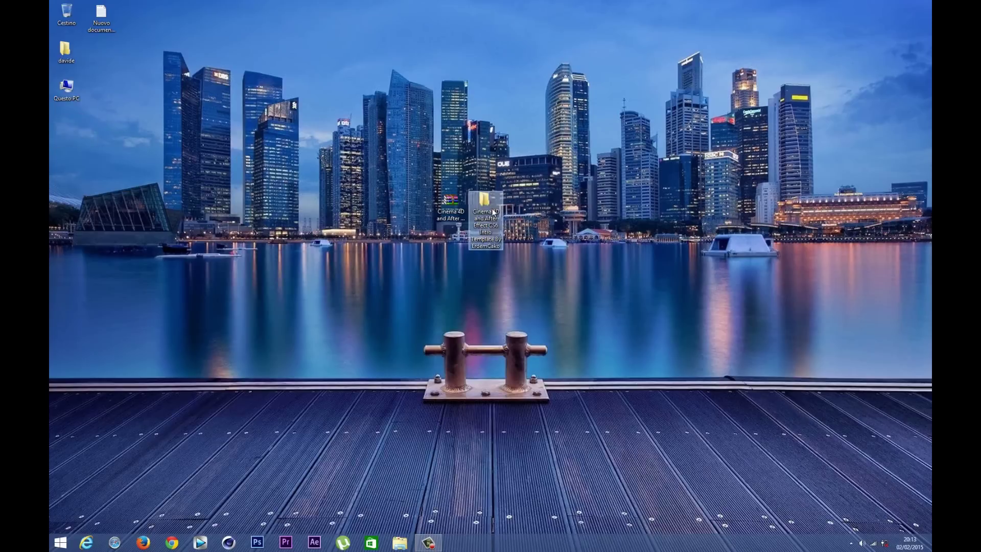
# Open the extracted template folder and launch Cinema 4D Part in Cinema 4D
pyautogui.doubleClick(493, 212)
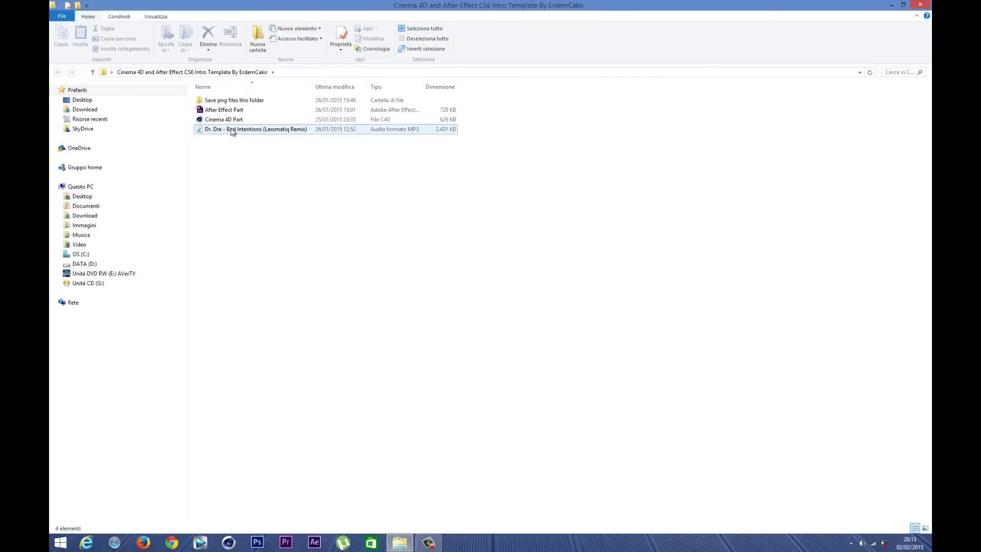
pyautogui.doubleClick(229, 121)
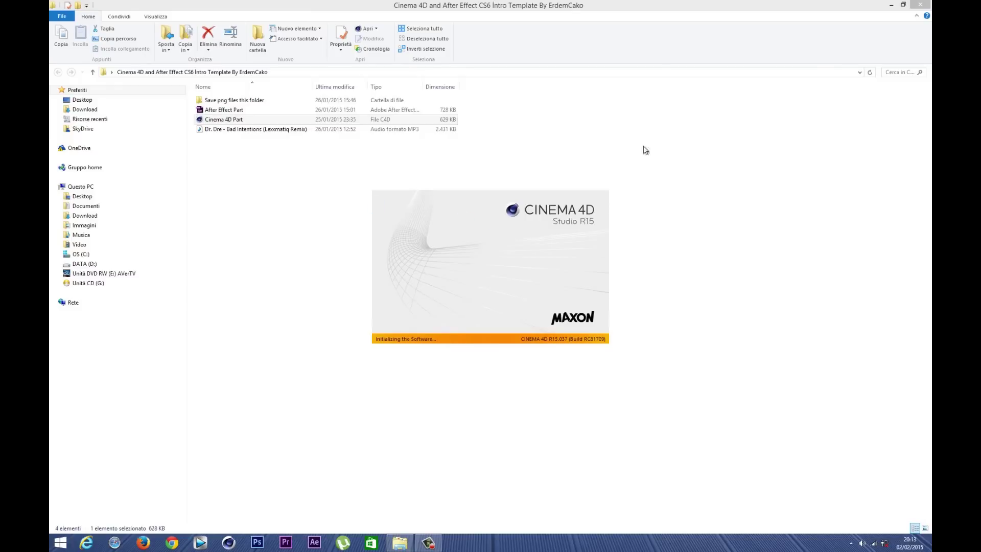
# Minimize File Explorer while Cinema 4D loads Cinema 4D Part.c4d
pyautogui.click(890, 5)
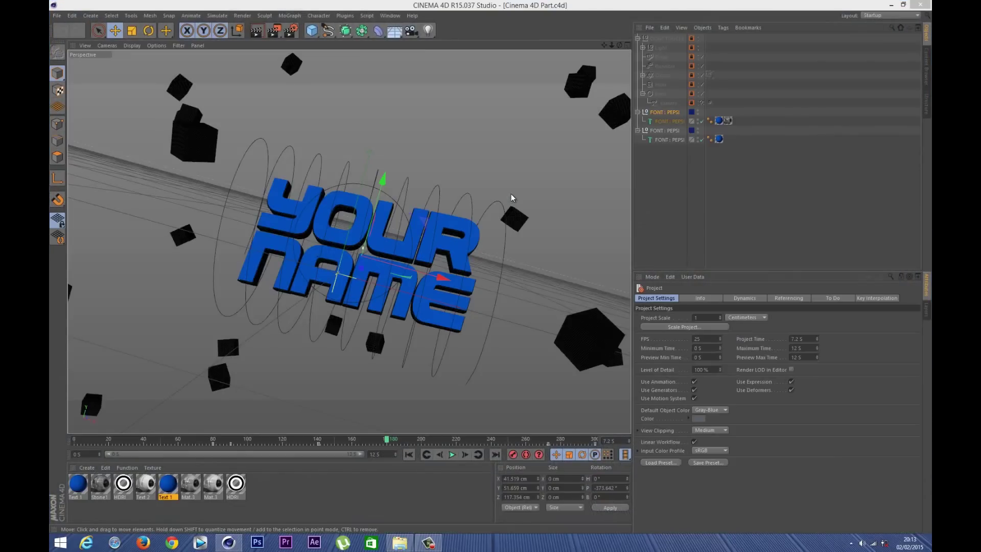
# Scrub through the intro animation, then select the first FONT : PEPSI text object
pyautogui.click(657, 164)
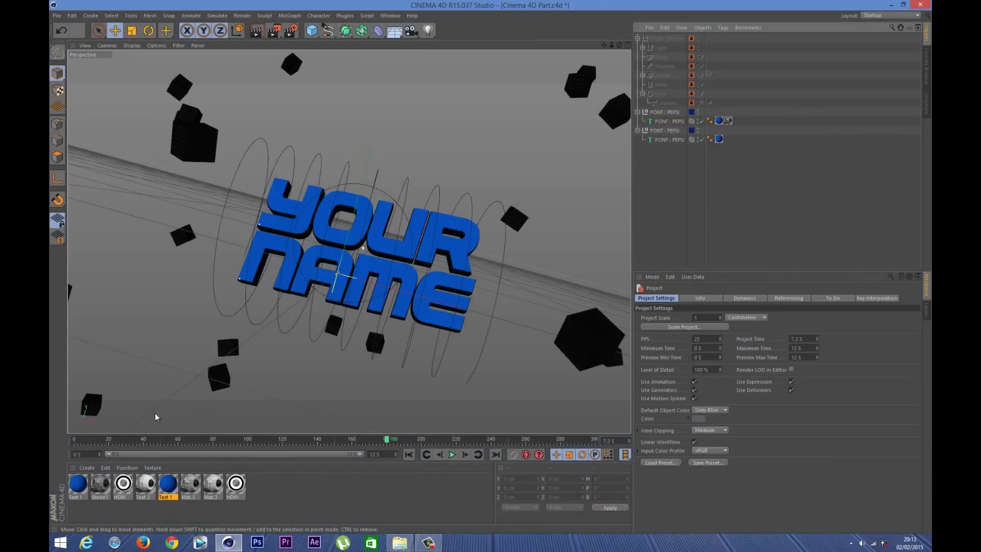
pyautogui.moveTo(129, 440)
pyautogui.mouseDown()
pyautogui.moveTo(246, 439)
pyautogui.moveTo(108, 438)
pyautogui.mouseUp()
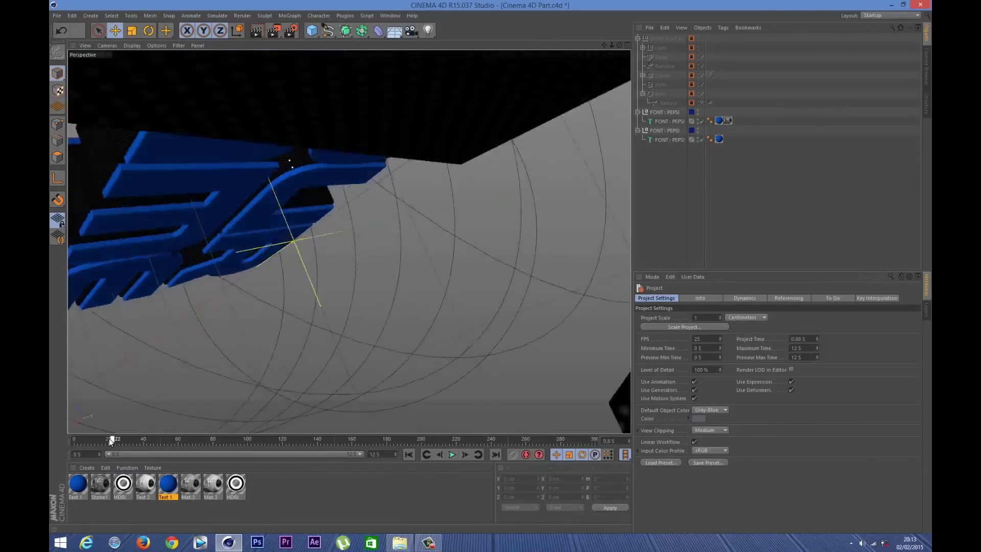
pyautogui.moveTo(109, 438); pyautogui.dragTo(370, 430)
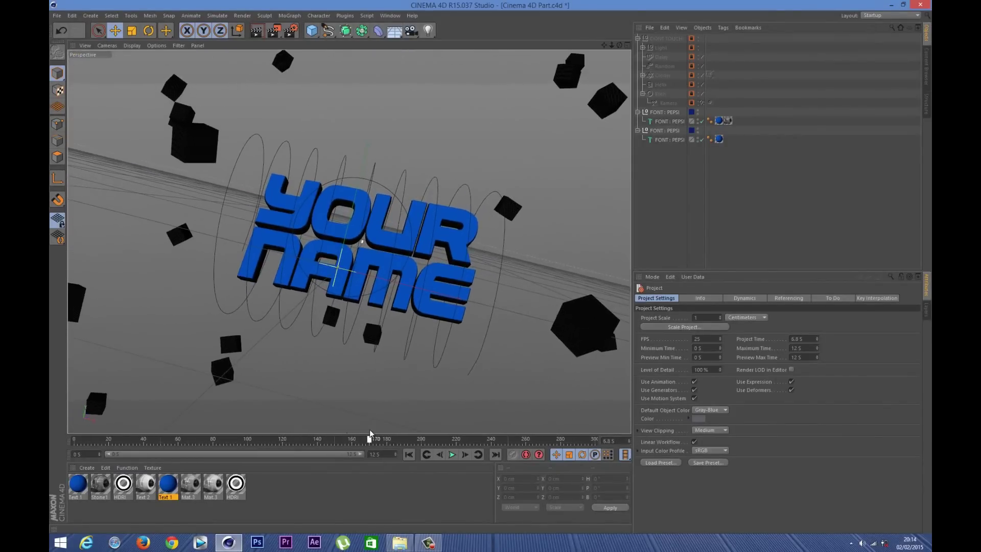
pyautogui.click(661, 124)
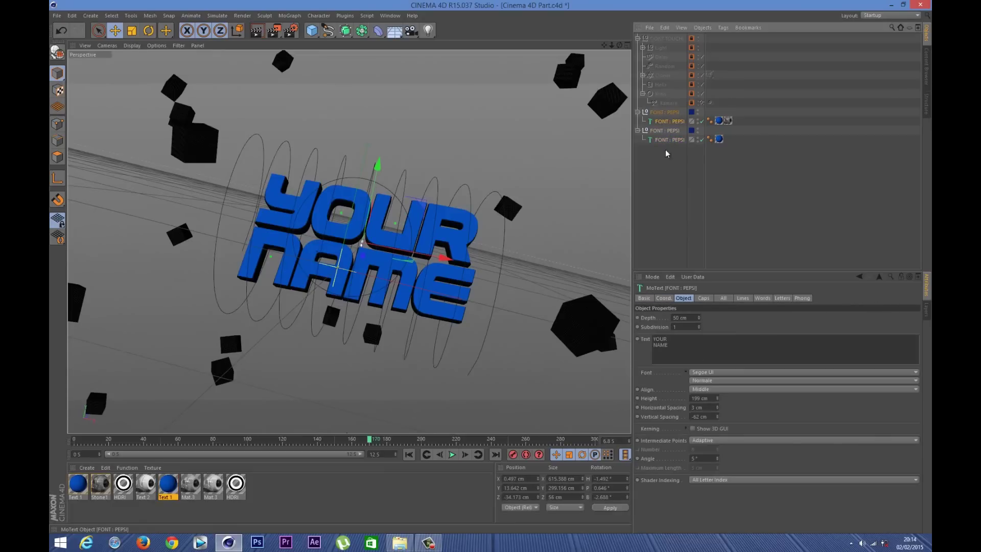
# Change the two FONT : PEPSI texts to 'C' and 'CCCC', then scrub the timeline to check
pyautogui.click(660, 342)
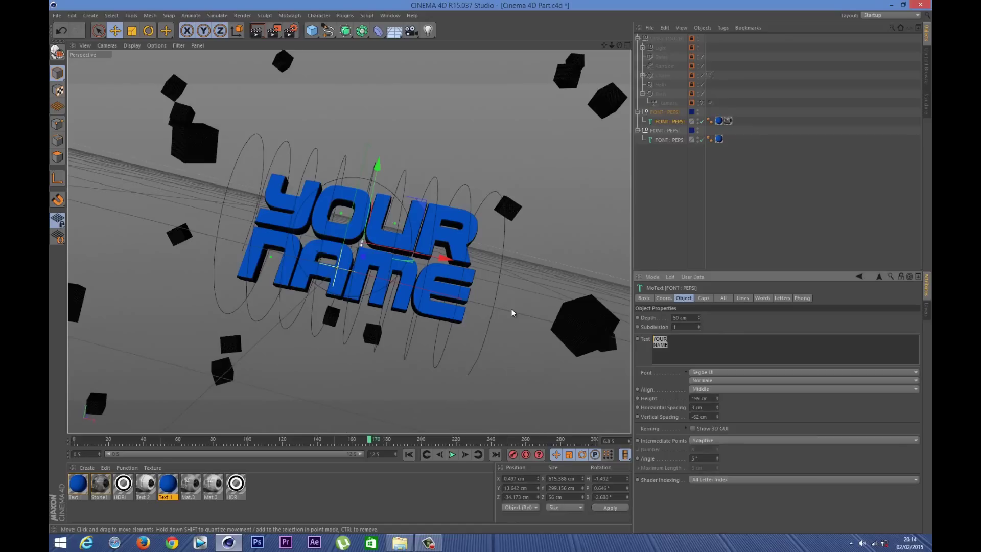
pyautogui.write('CCCC')
pyautogui.click(708, 221)
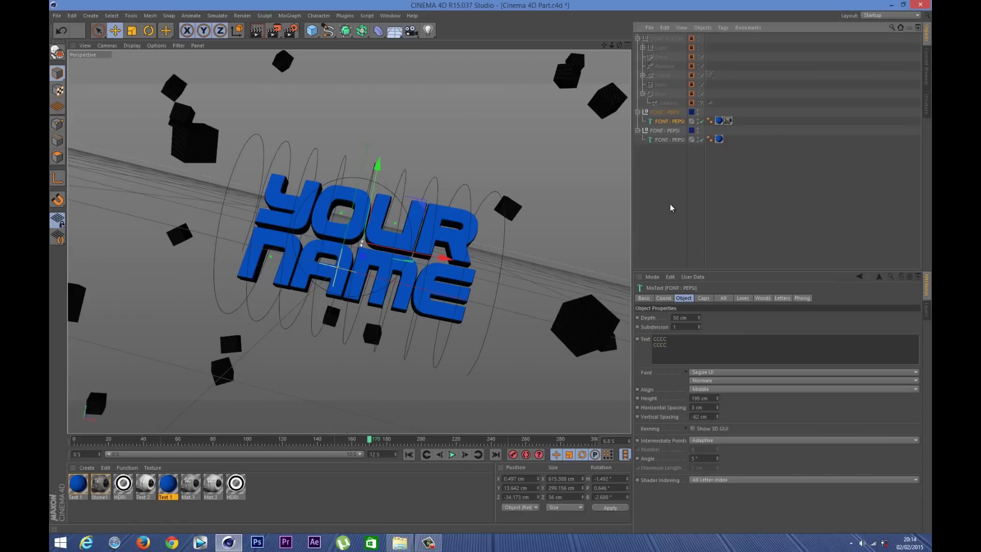
pyautogui.click(667, 141)
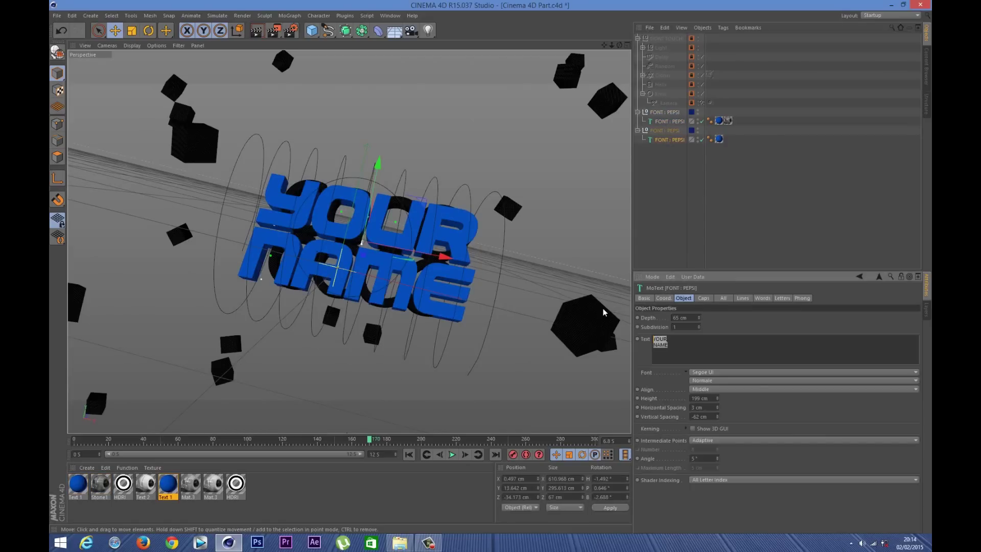
pyautogui.write('CCCC')
pyautogui.click(668, 253)
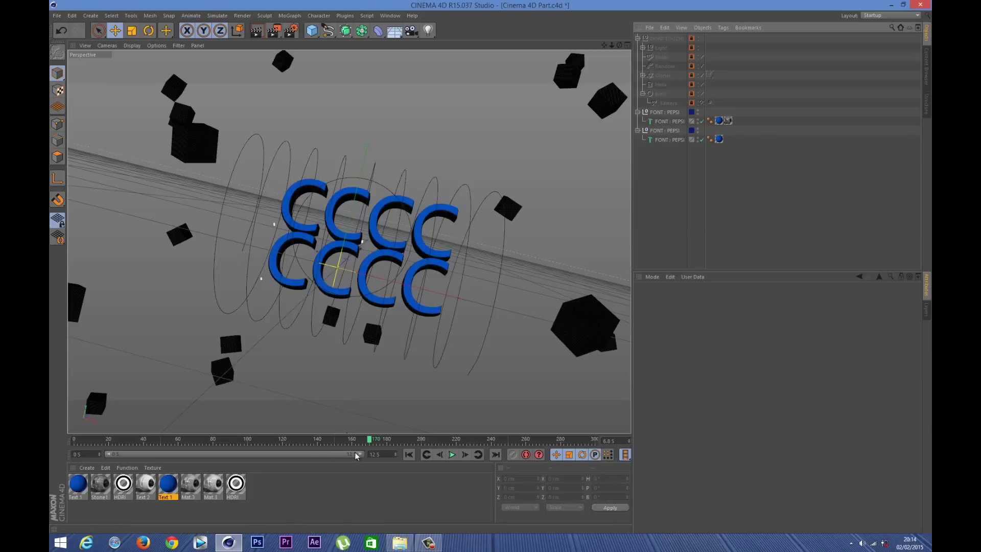
pyautogui.moveTo(369, 439); pyautogui.dragTo(213, 439)
pyautogui.moveTo(124, 423)
pyautogui.mouseDown()
pyautogui.moveTo(639, 429)
pyautogui.moveTo(291, 427)
pyautogui.moveTo(249, 438)
pyautogui.mouseUp()
# Run a test render, dismiss the asset warning, and save render output as intro on the Desktop
pyautogui.click(256, 30)
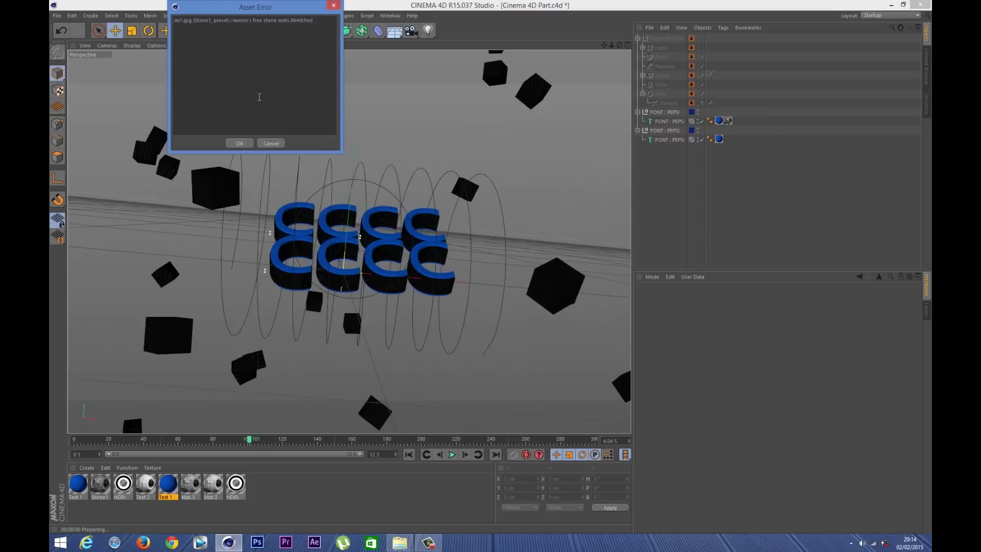
pyautogui.click(331, 8)
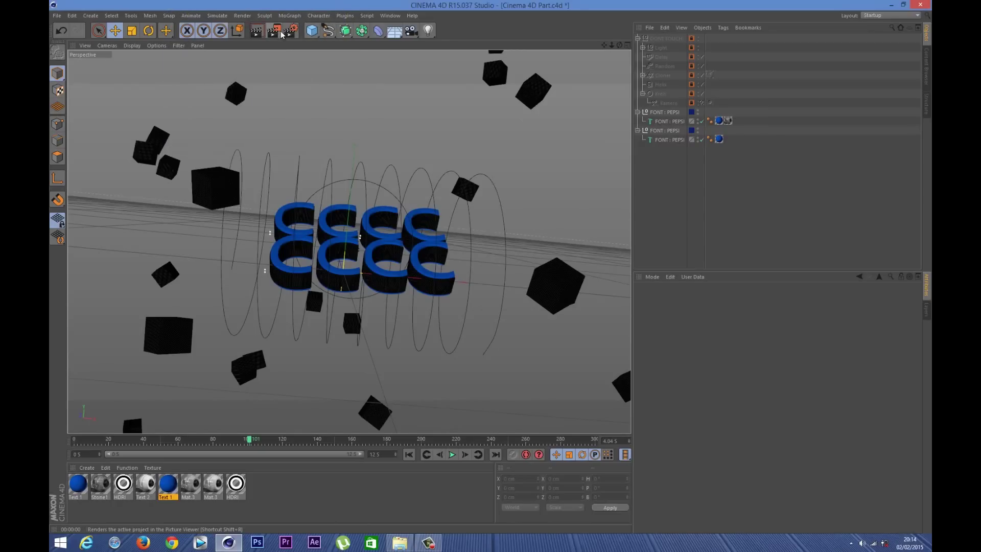
pyautogui.click(289, 31)
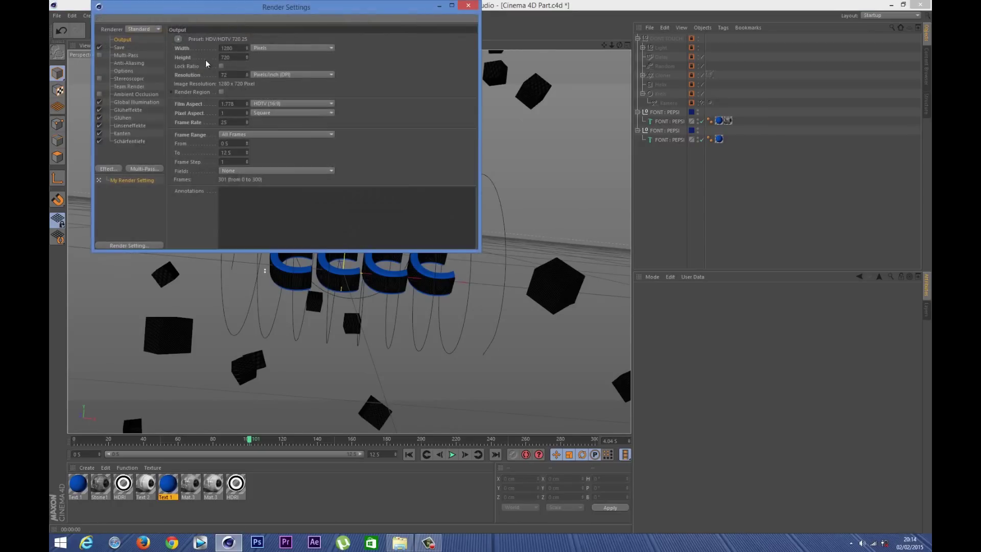
pyautogui.click(122, 48)
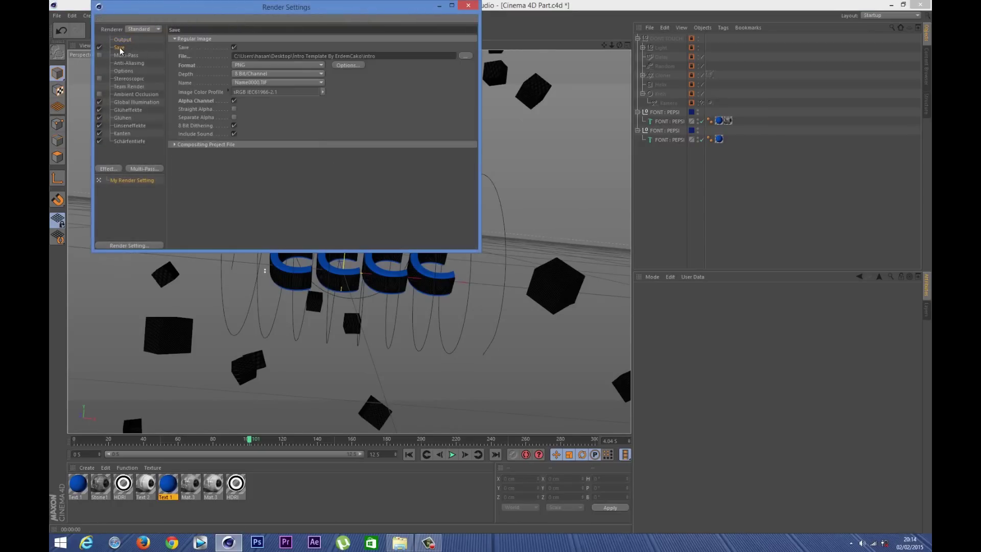
pyautogui.click(465, 55)
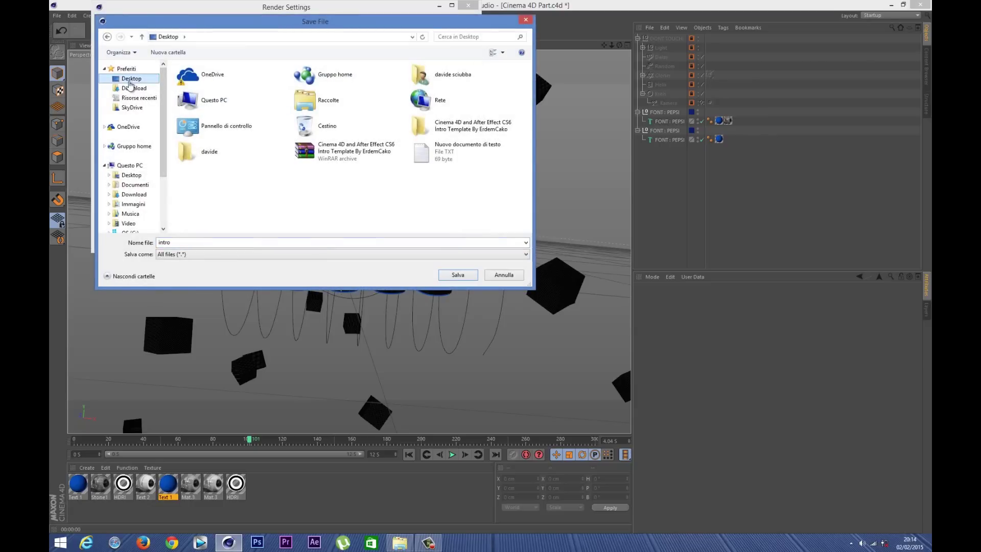
pyautogui.click(458, 275)
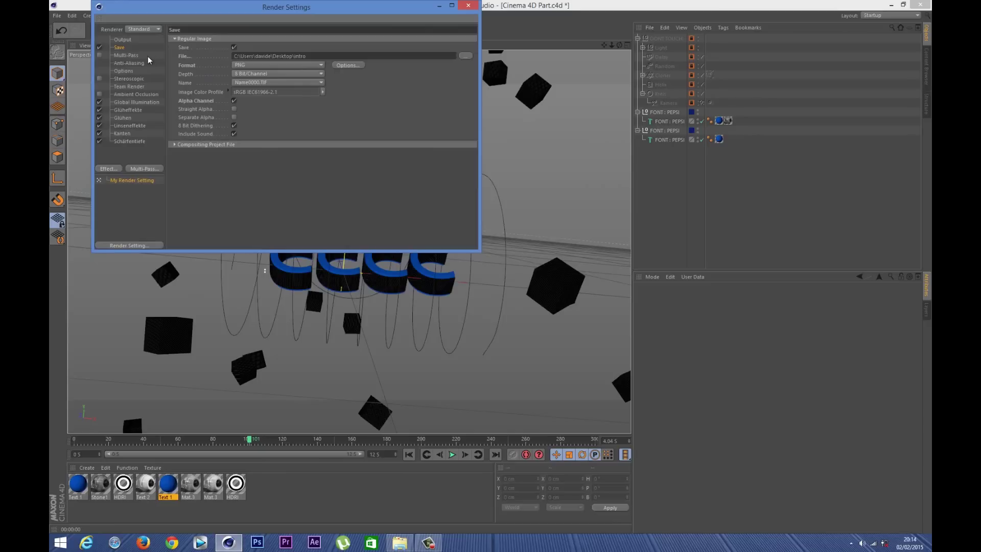
# Set render anti-aliasing to Best and close Render Settings
pyautogui.click(126, 55)
pyautogui.click(124, 64)
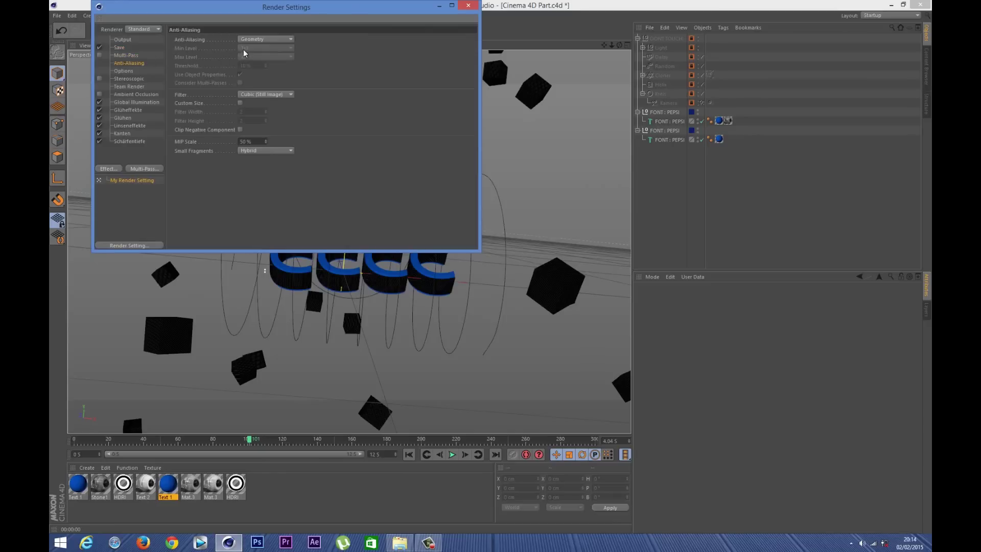
pyautogui.click(265, 40)
pyautogui.click(263, 68)
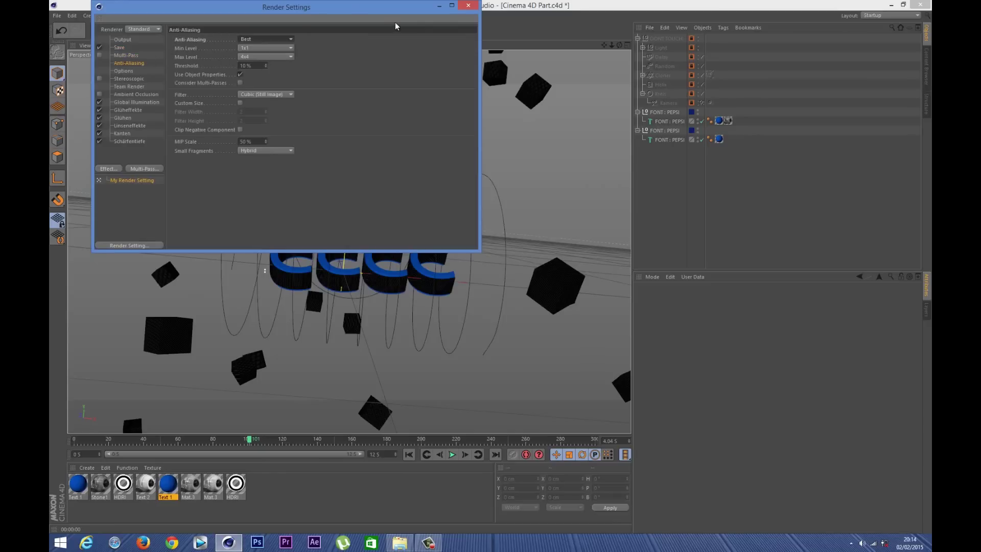
pyautogui.click(468, 5)
# Make a Full Render preview at 1280 image size in AVI format
pyautogui.click(274, 30)
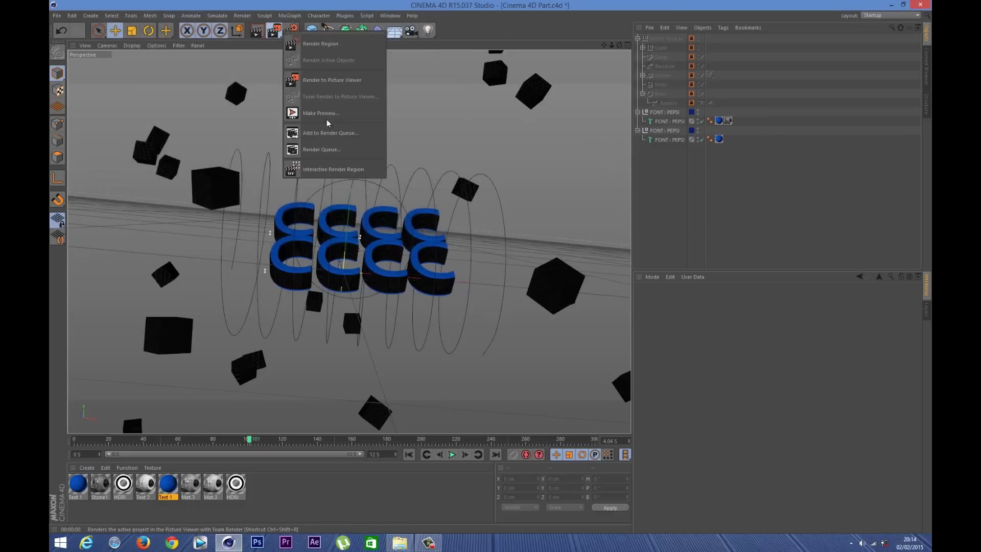
pyautogui.click(328, 115)
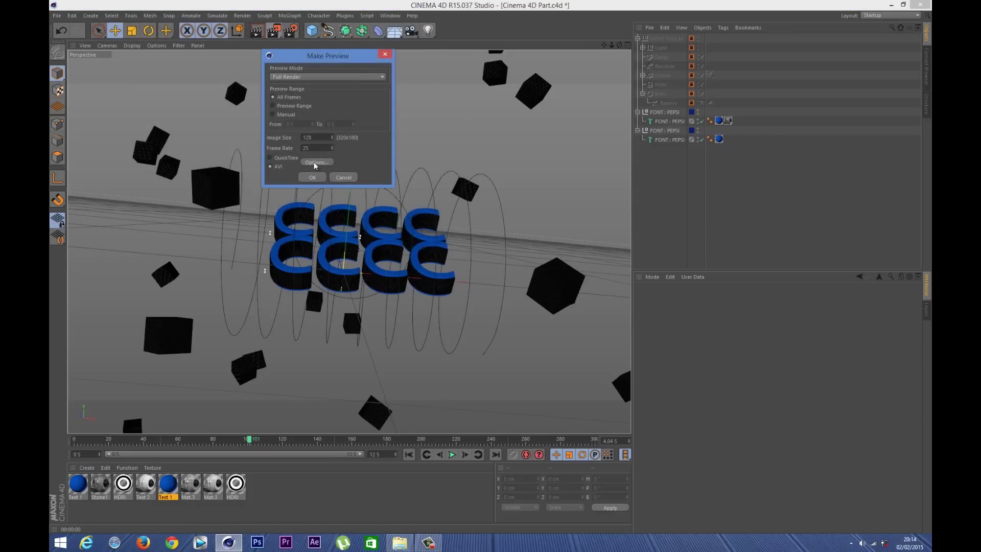
pyautogui.press('Return')
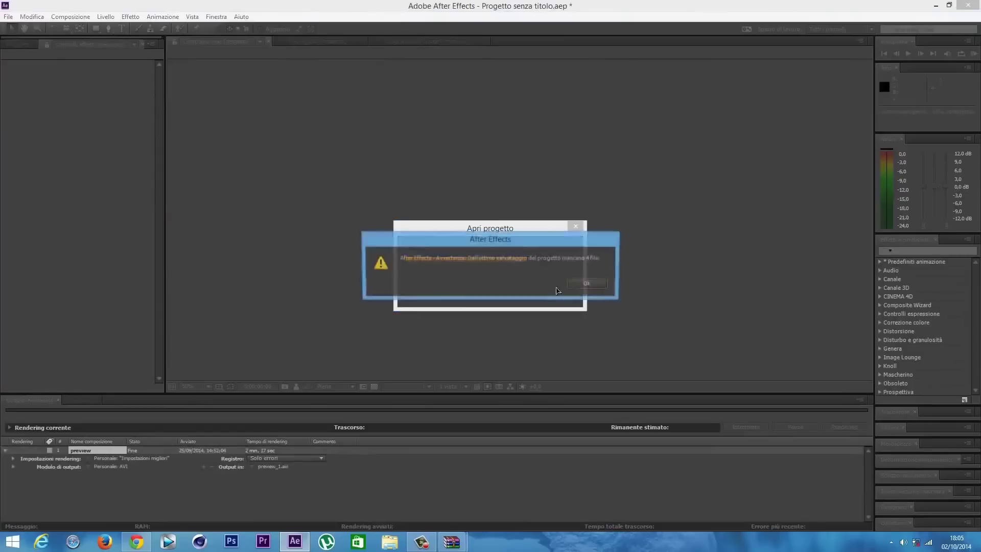
# Dismiss the missing-files warning to open the After Effects project
pyautogui.click(580, 284)
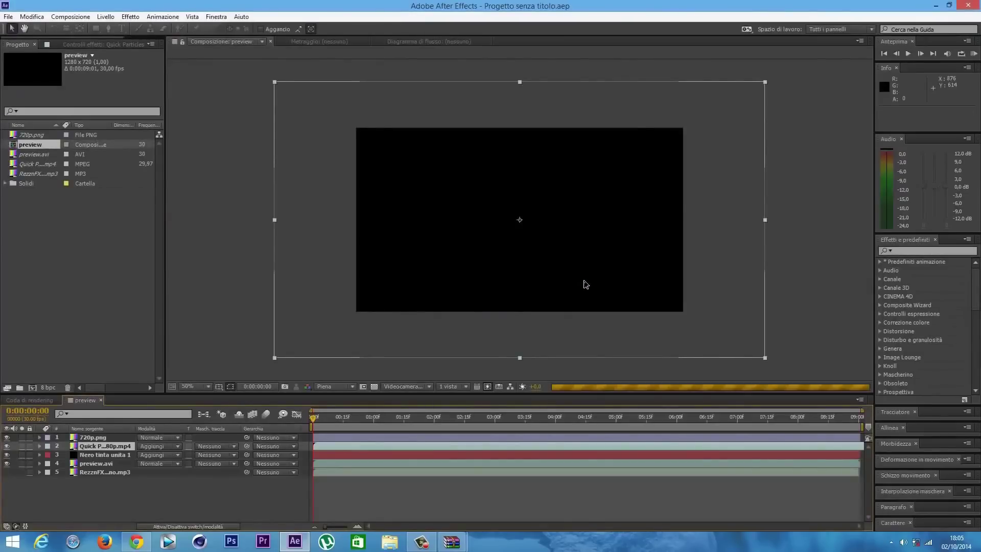
pyautogui.click(98, 497)
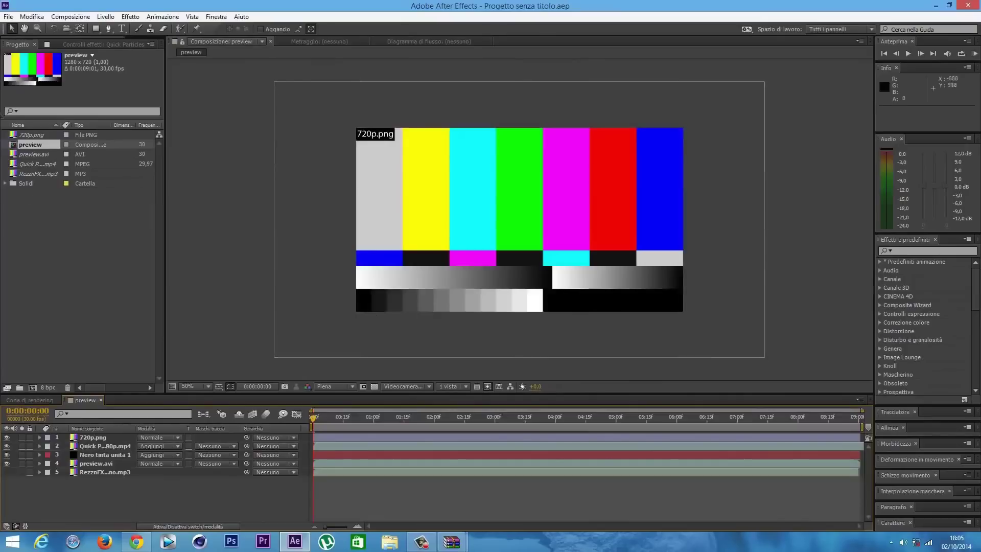
pyautogui.click(46, 175)
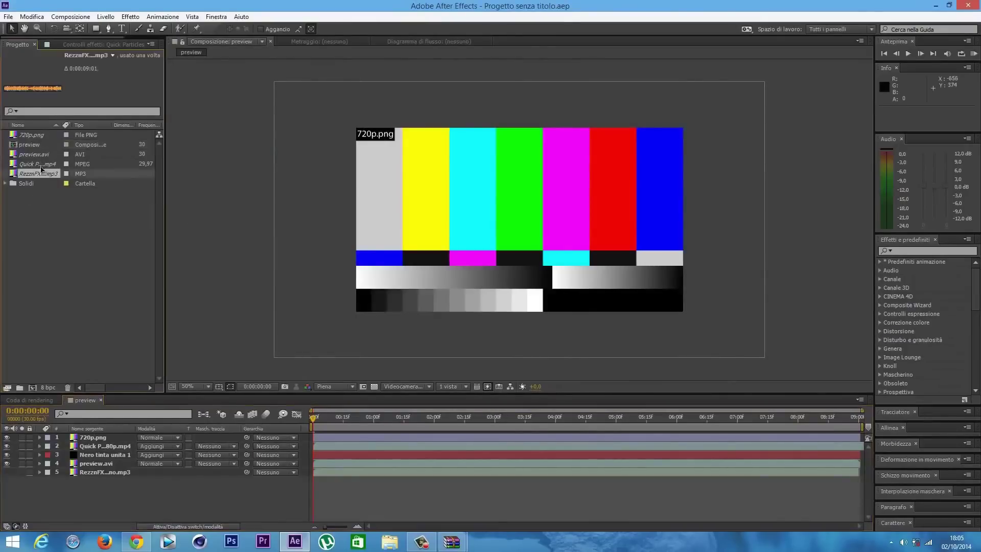
# Replace preview.avi footage with the render cinema 4d file from the logo intro folder
pyautogui.click(33, 154)
pyautogui.rightClick(34, 155)
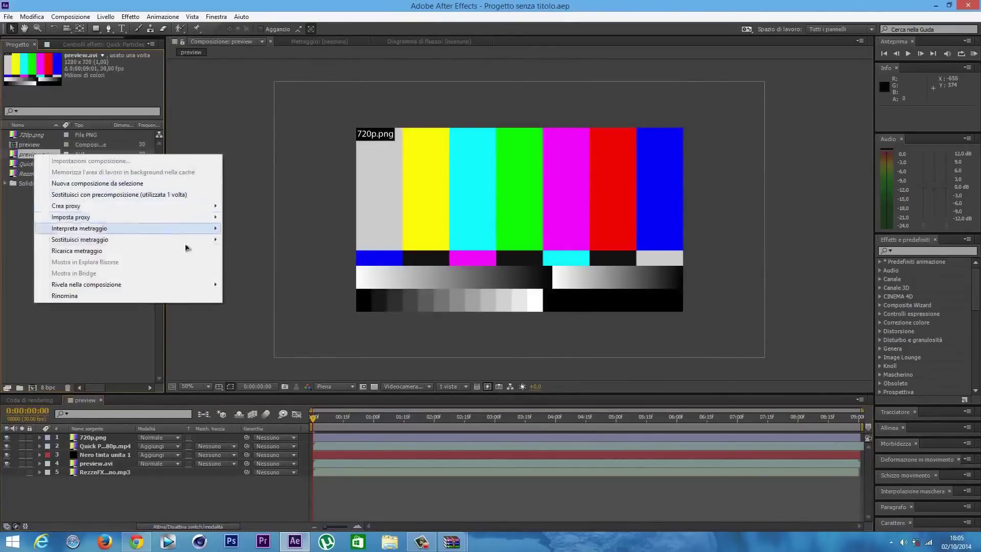
pyautogui.moveTo(79, 239)
pyautogui.click(258, 241)
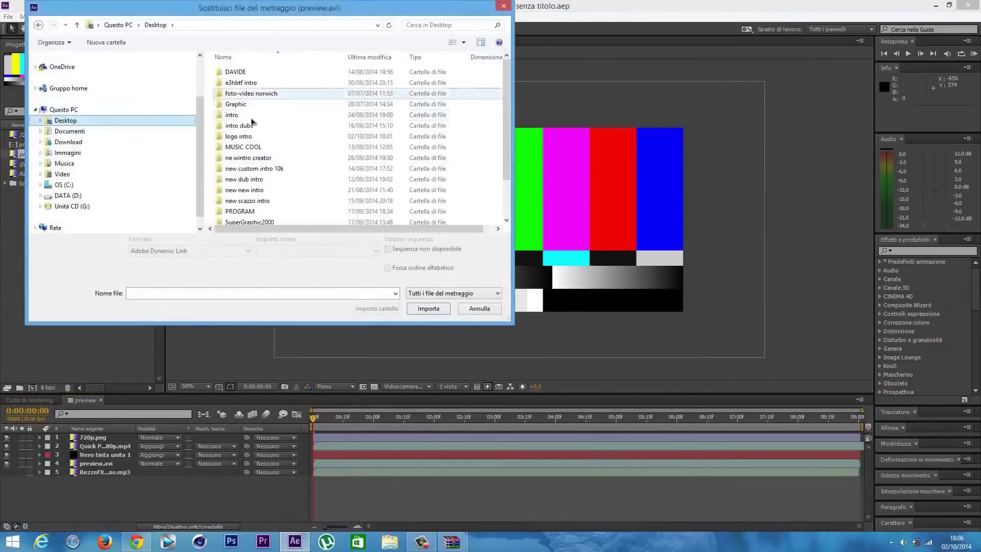
pyautogui.doubleClick(255, 136)
pyautogui.click(289, 109)
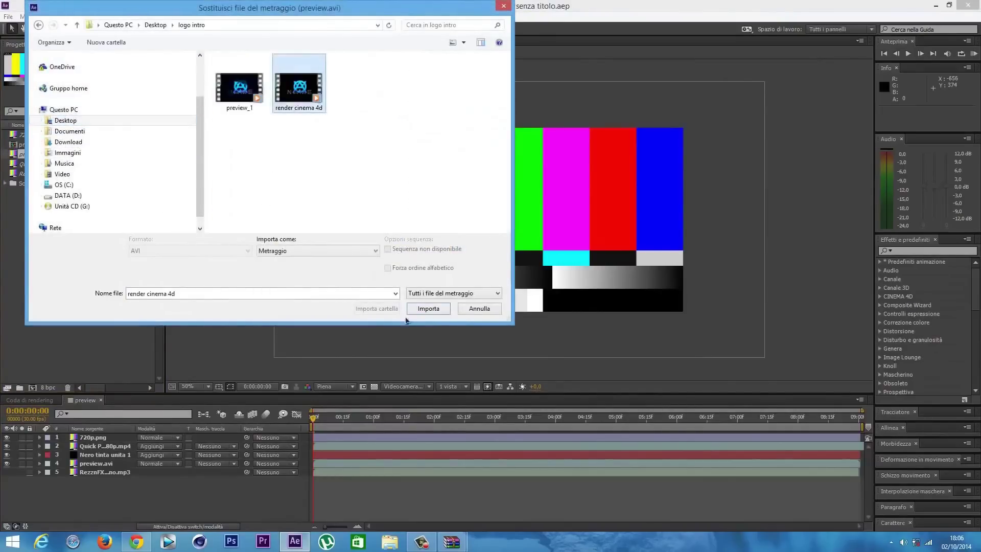
pyautogui.click(428, 315)
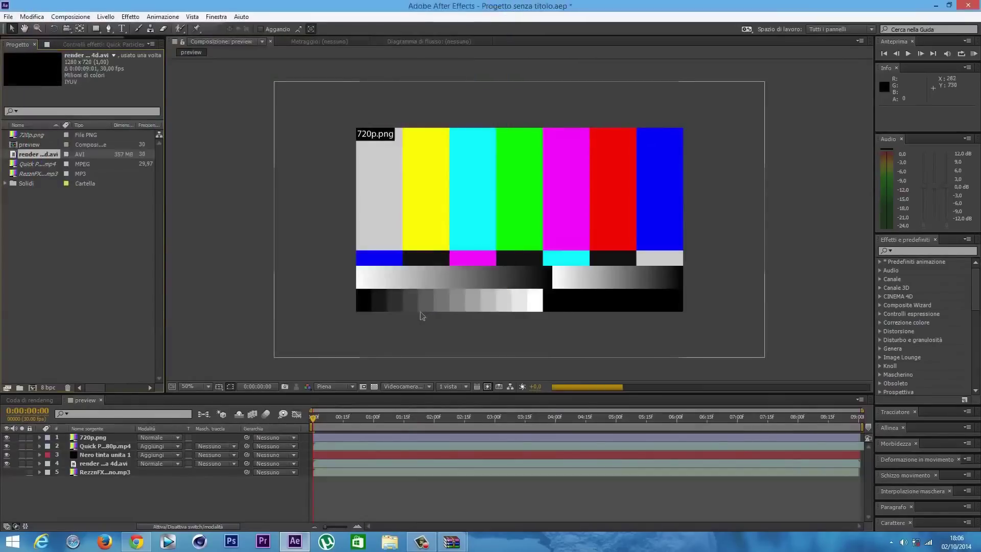
# Relink 720p.png to the 720p image on the Desktop and dismiss the missing-items alert
pyautogui.click(30, 135)
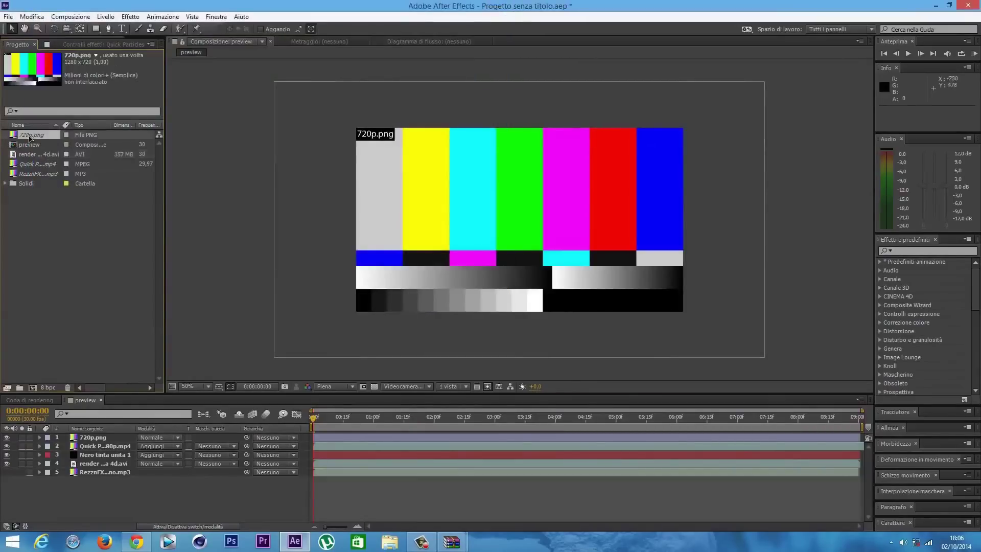
pyautogui.rightClick(30, 135)
pyautogui.moveTo(179, 222)
pyautogui.click(269, 221)
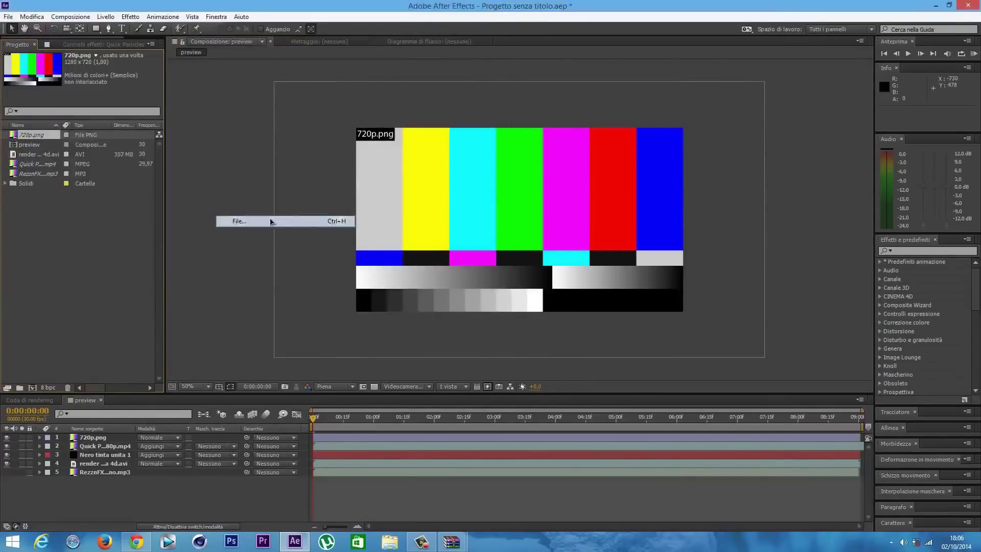
pyautogui.click(65, 132)
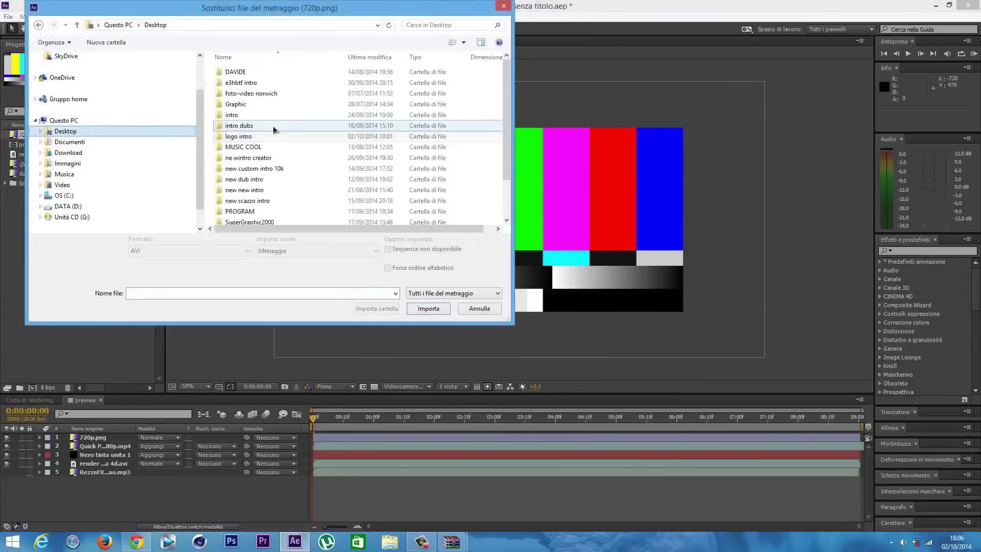
pyautogui.scroll(-3, 255, 189)
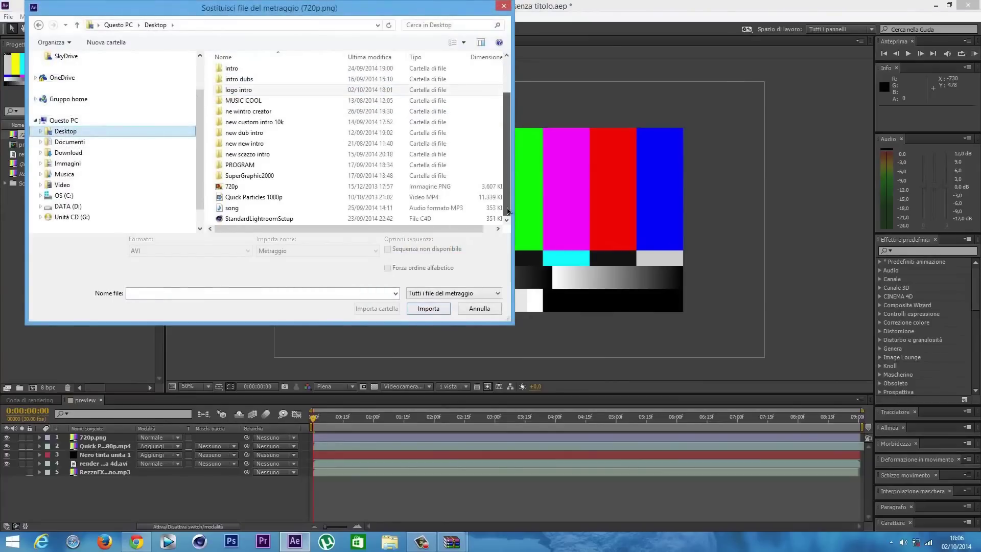
pyautogui.click(255, 188)
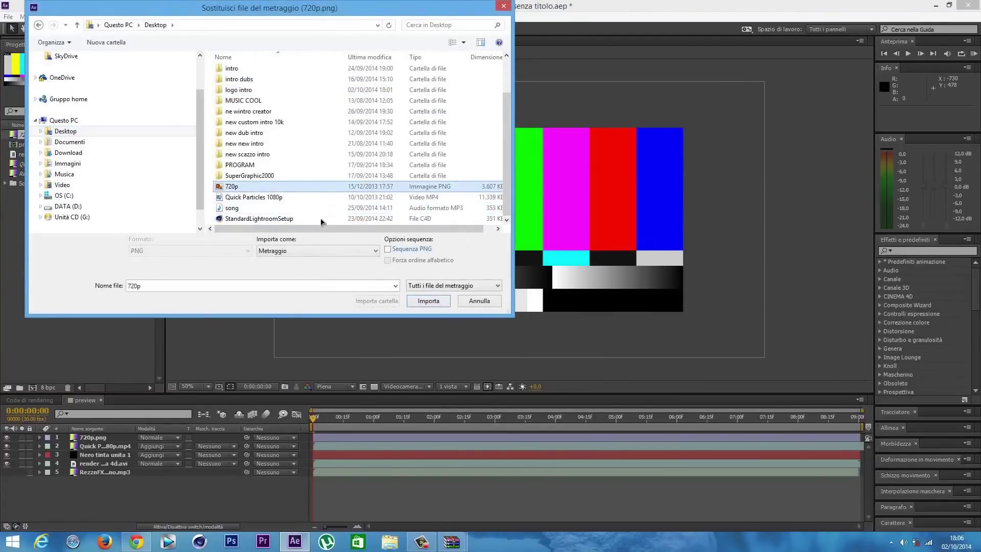
pyautogui.click(446, 306)
pyautogui.click(545, 284)
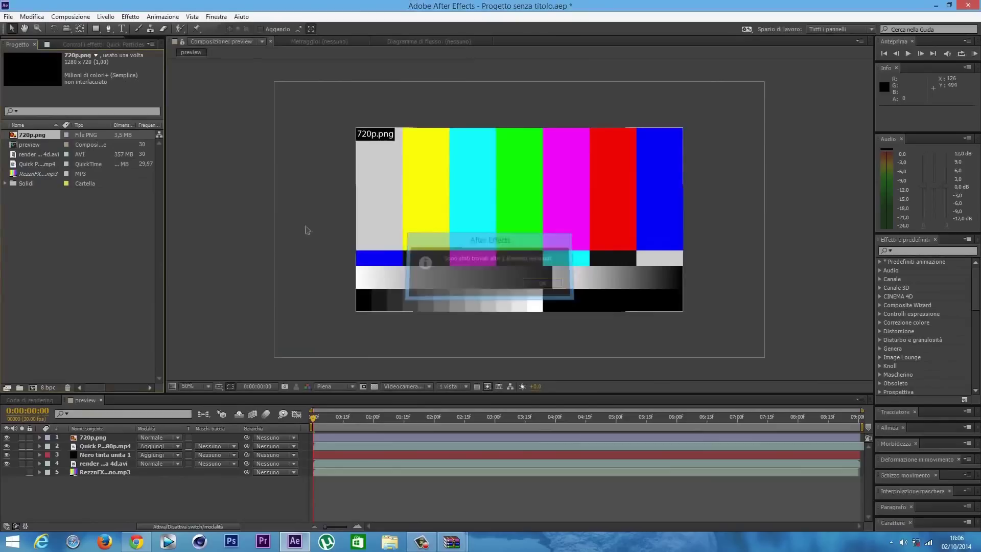
pyautogui.click(41, 175)
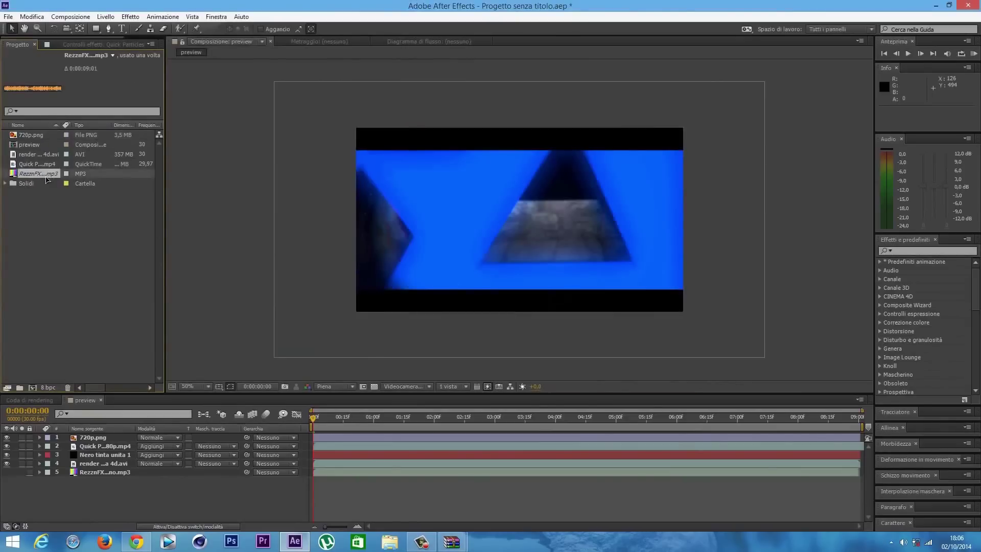
# Swap the RezznFX music for song.mp3 from the Desktop and RAM-preview the composition
pyautogui.rightClick(45, 176)
pyautogui.moveTo(90, 259)
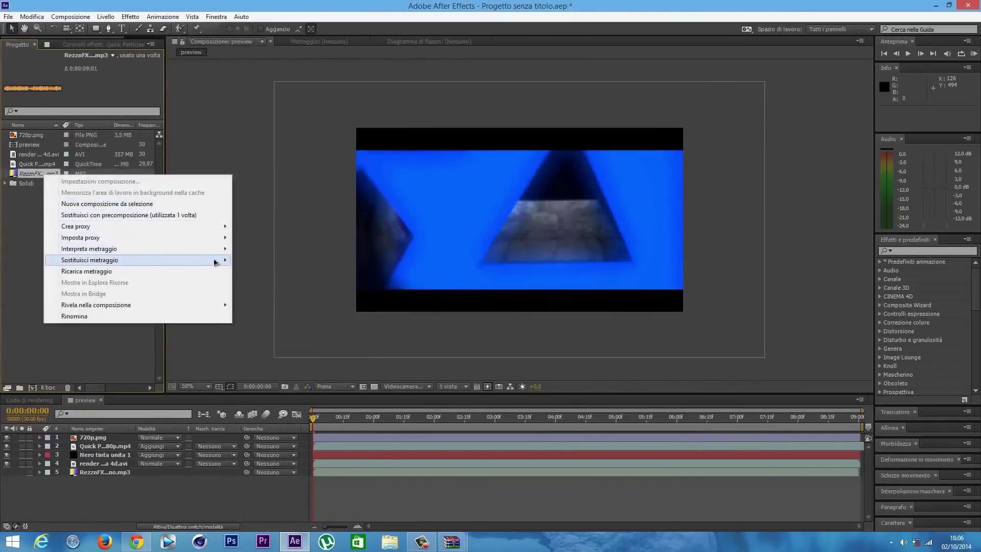
pyautogui.click(253, 260)
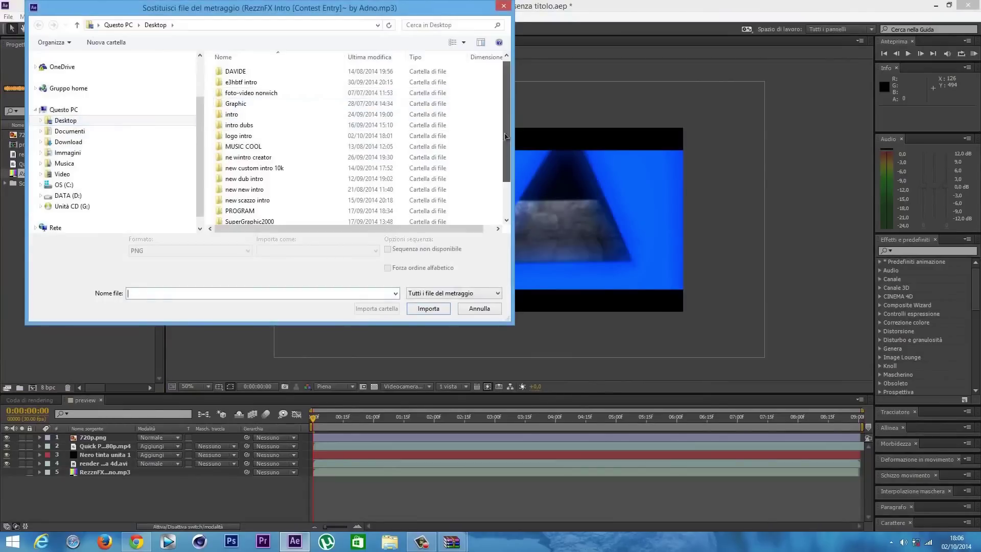
pyautogui.scroll(-2, 270, 217)
pyautogui.click(233, 210)
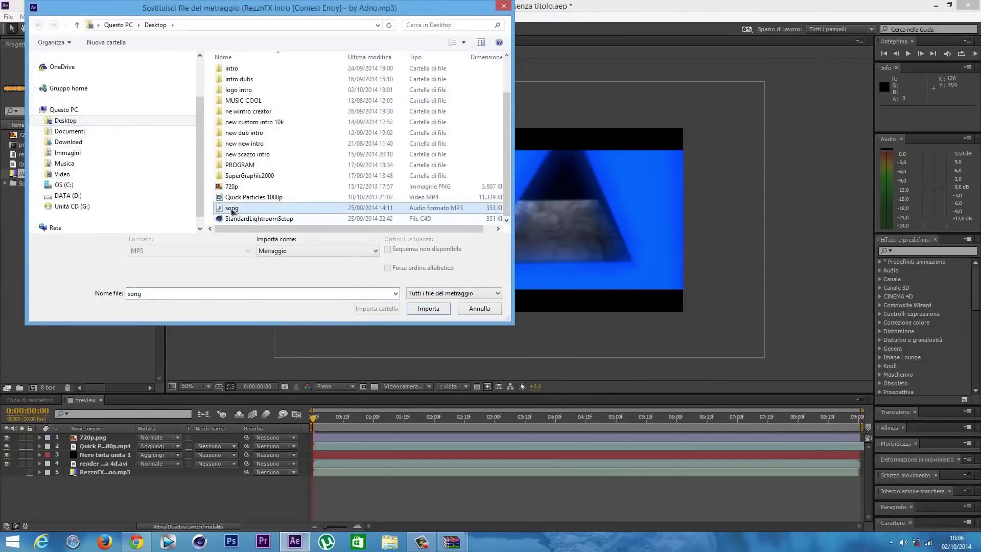
pyautogui.click(437, 309)
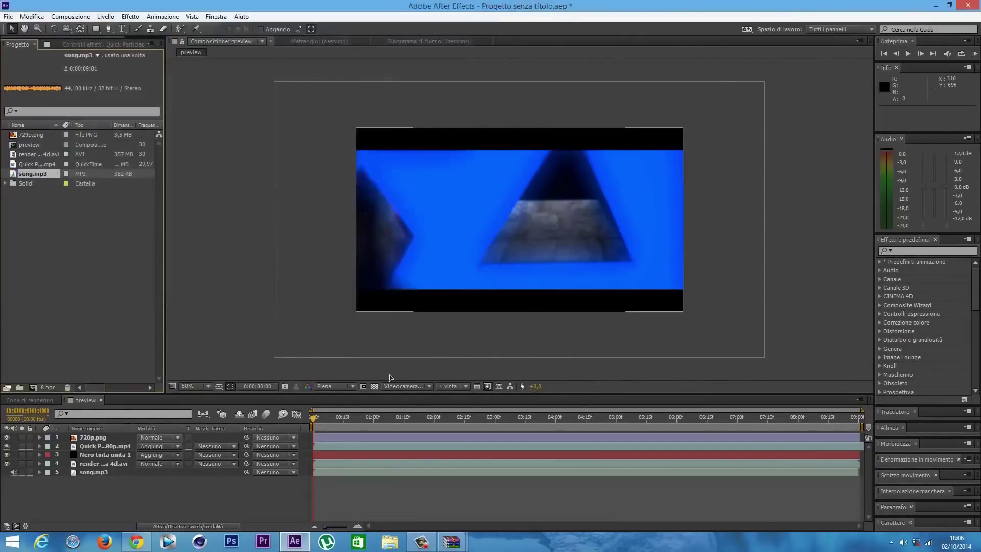
pyautogui.press('KP_0')
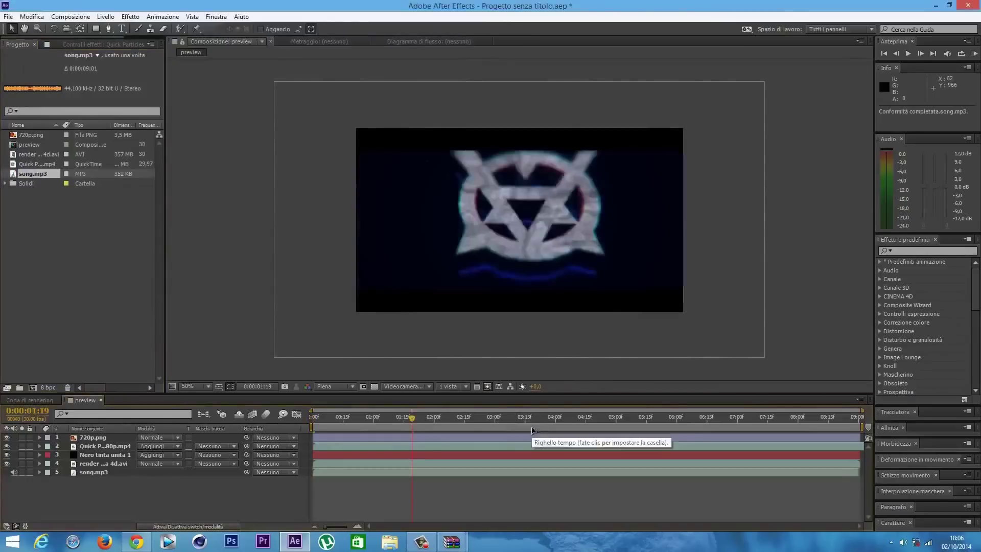
# Add the preview composition to the render queue with render settings at 25 fps
pyautogui.click(70, 17)
pyautogui.click(104, 104)
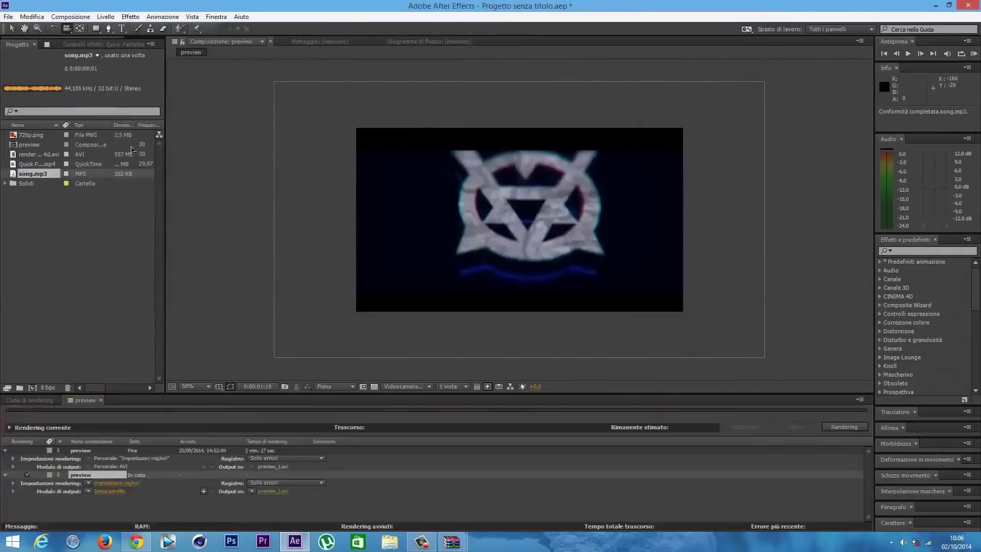
pyautogui.click(116, 483)
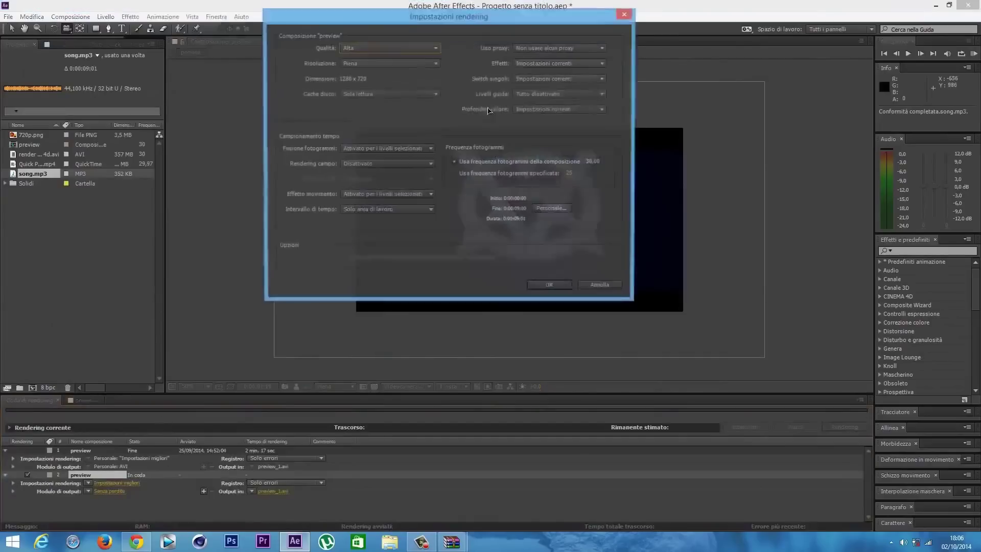
pyautogui.click(559, 48)
pyautogui.click(556, 102)
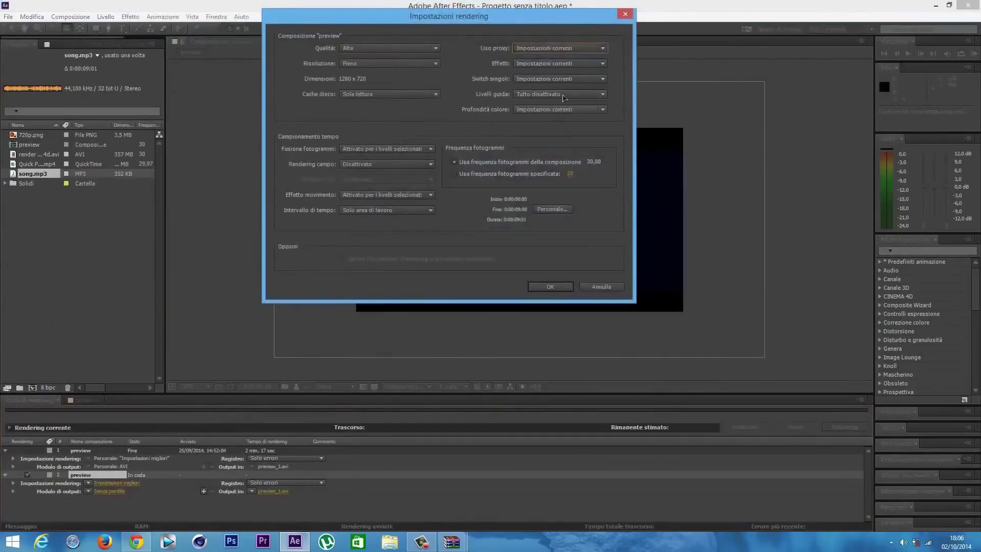
pyautogui.click(564, 97)
pyautogui.click(478, 174)
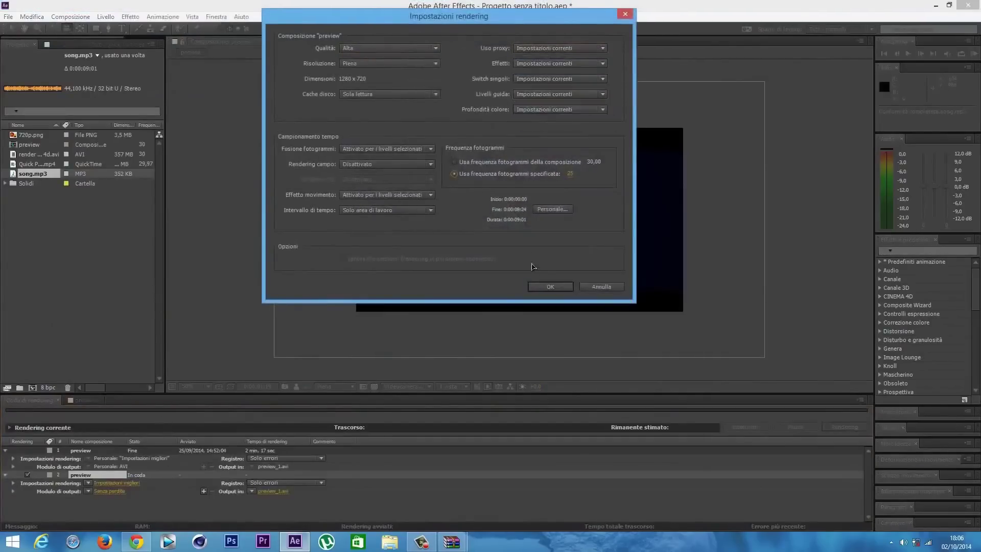
pyautogui.click(550, 287)
# Set the output module to AVI with an audio sample rate, and target the Desktop
pyautogui.click(108, 491)
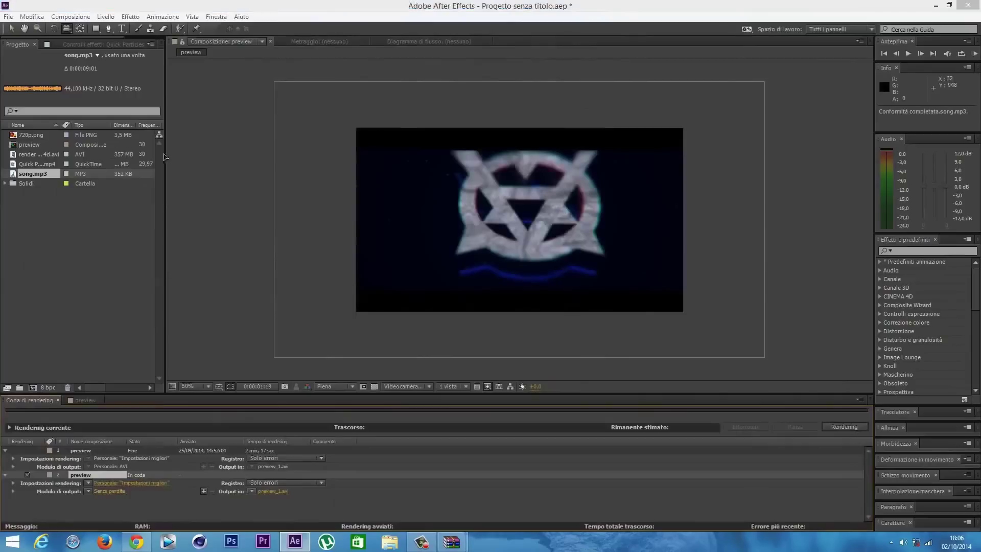
pyautogui.click(420, 322)
pyautogui.click(432, 413)
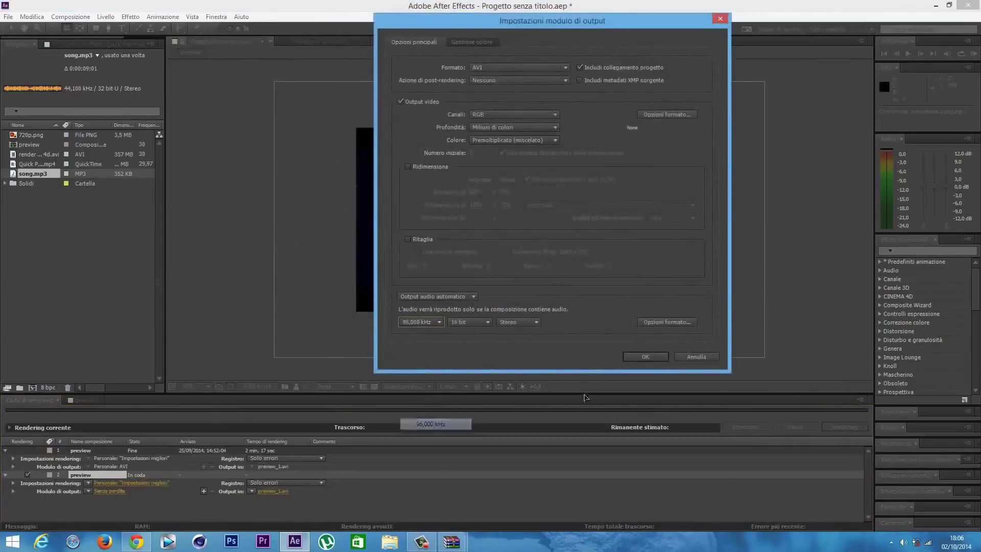
pyautogui.click(646, 357)
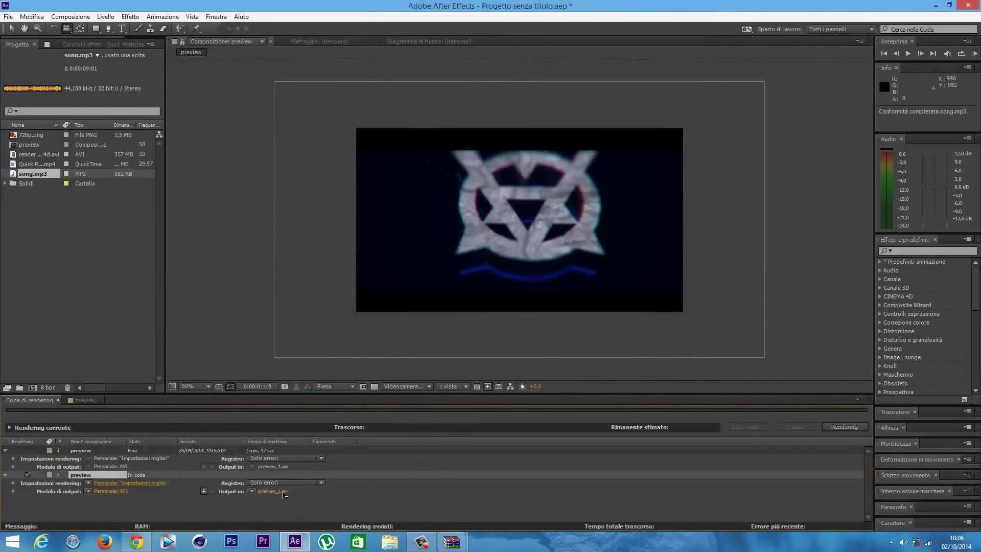
pyautogui.click(283, 492)
pyautogui.click(43, 123)
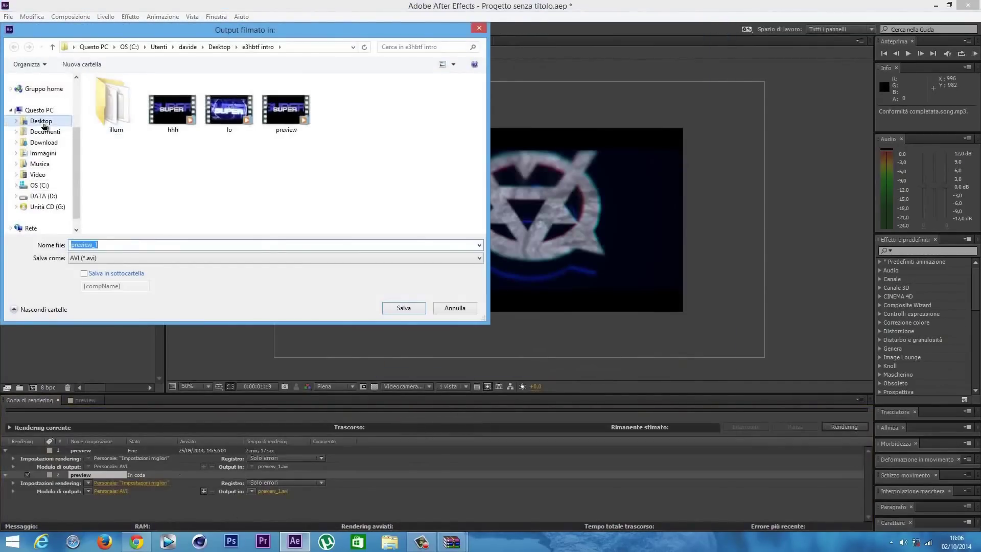